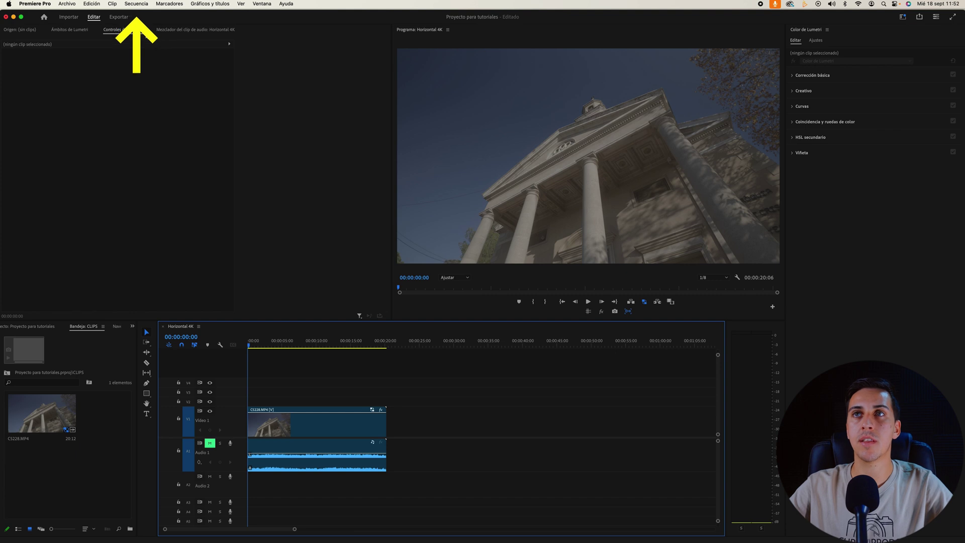
Keep Rec. 709 as the sequence's working colour space in Sequence Settings
left_click(134, 7)
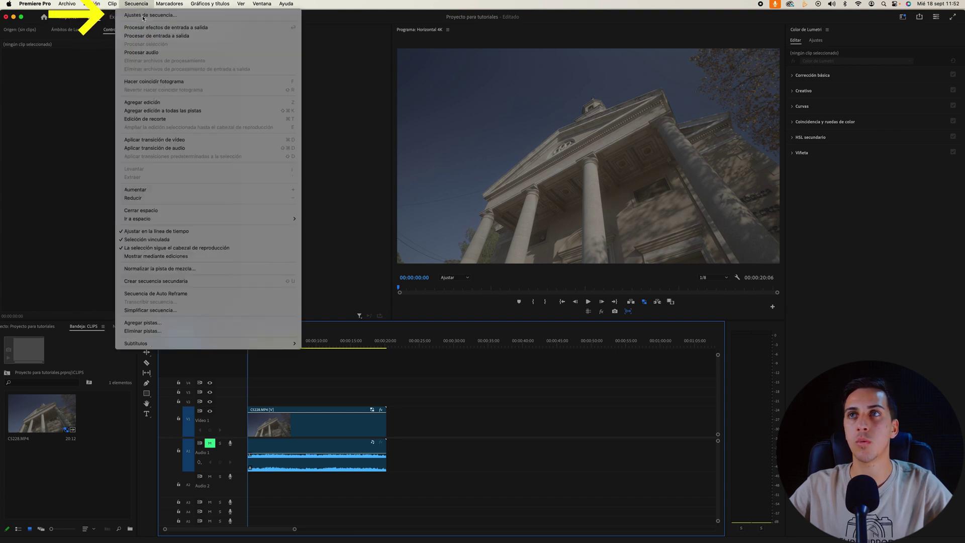
left_click(143, 19)
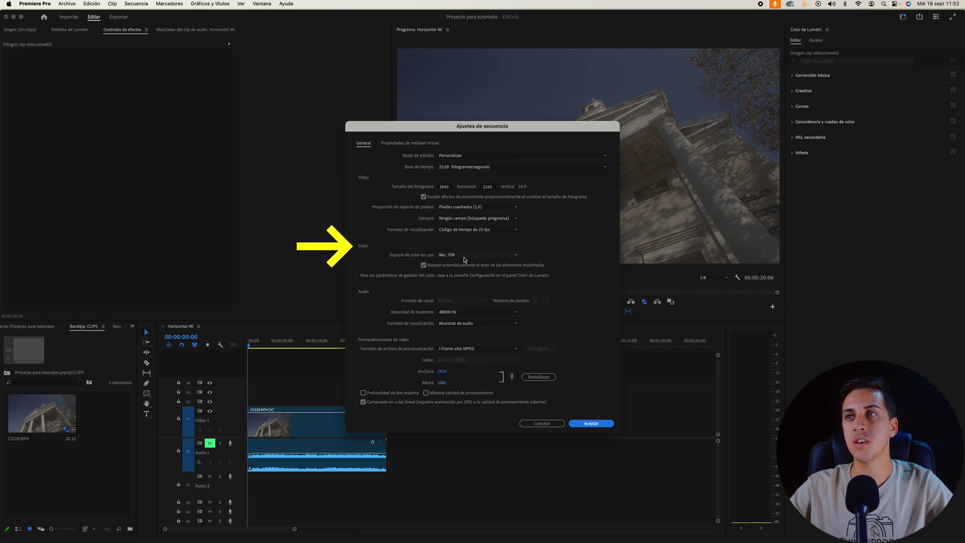
left_click(461, 255)
left_click(456, 263)
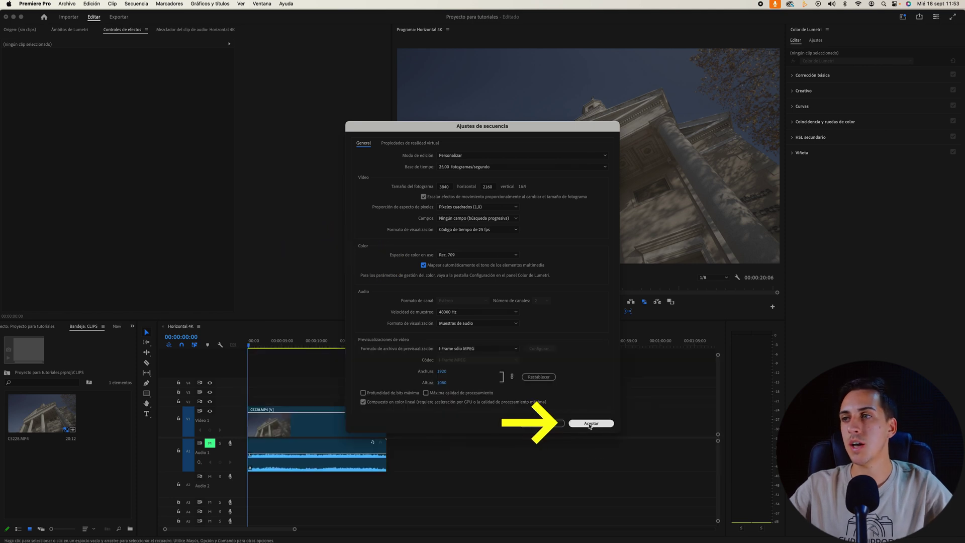
left_click(591, 423)
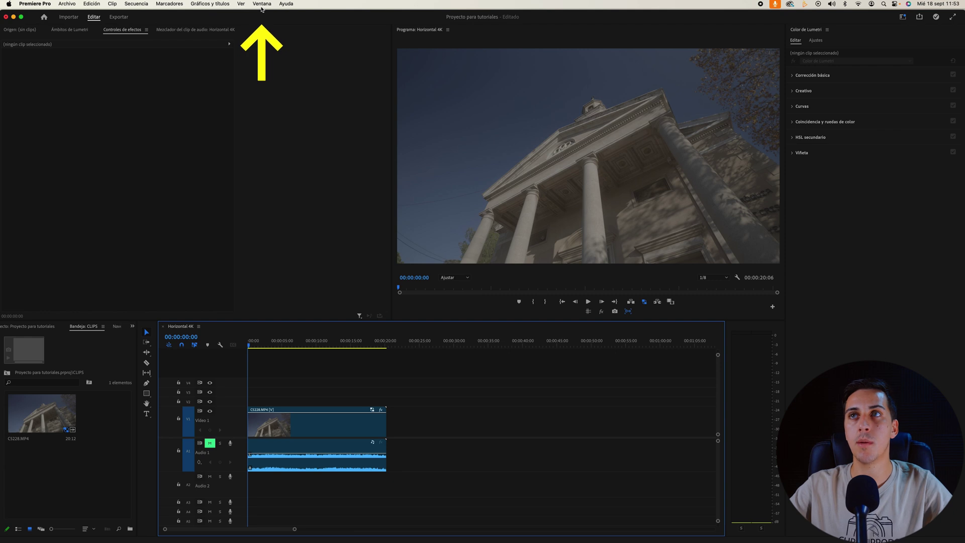
Switch to the Color workspace and bring the Lumetri Color panel into focus
left_click(261, 5)
mouse_move(268, 16)
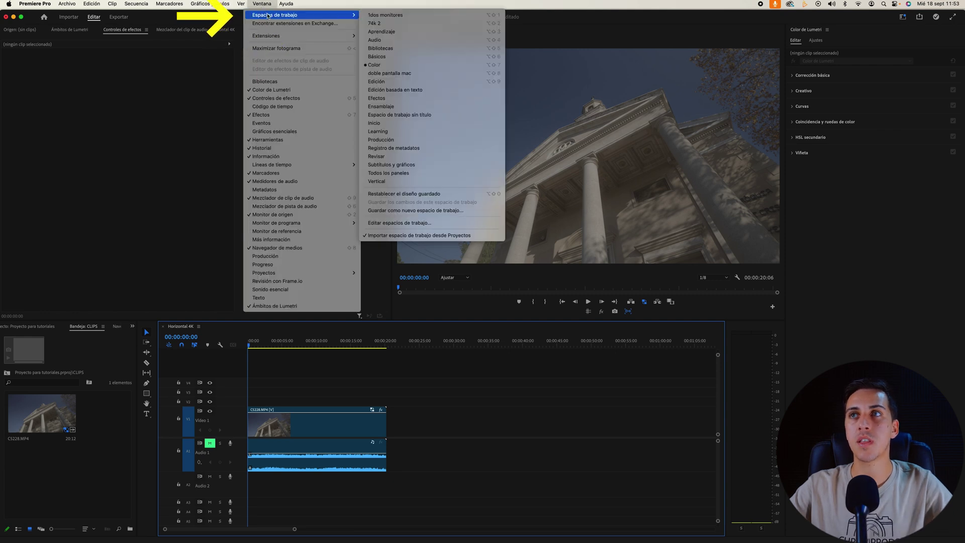
left_click(374, 64)
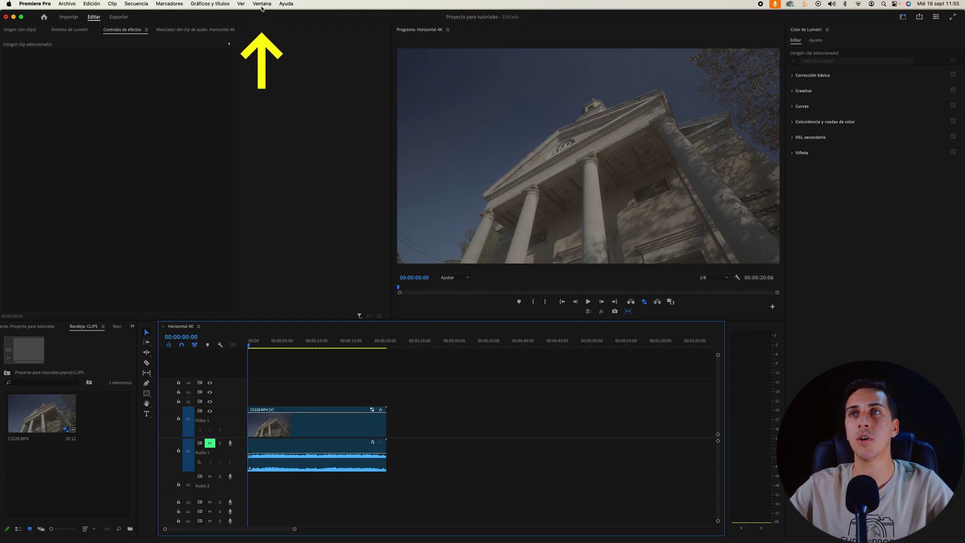
left_click(262, 5)
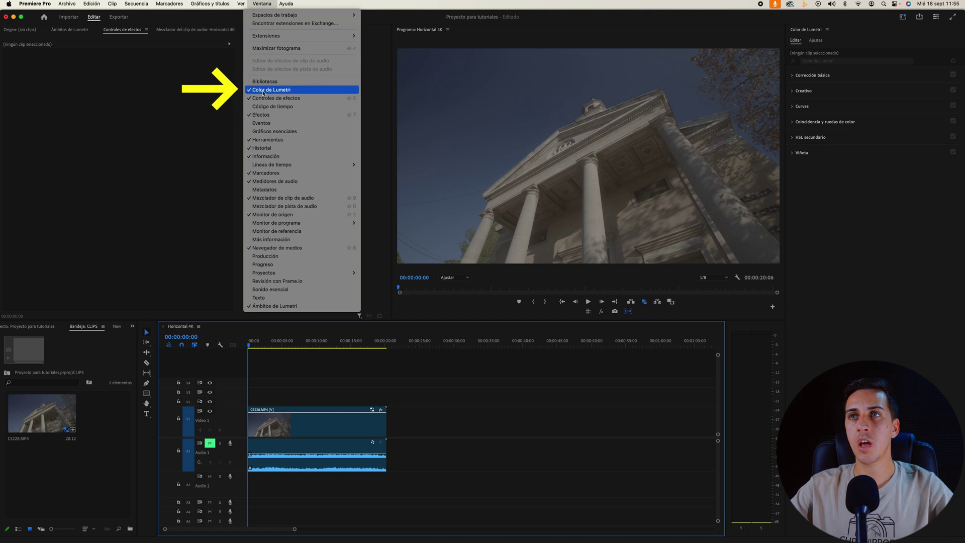
left_click(262, 90)
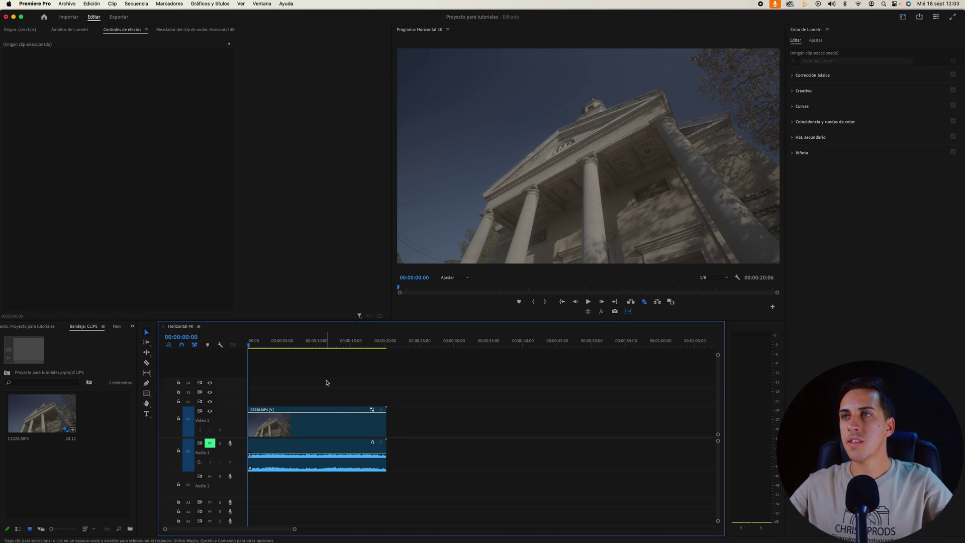
In Corrección básica, raise CS228.MP4's saturation to about 134, boost contrast and adjust light levels
left_click(302, 430)
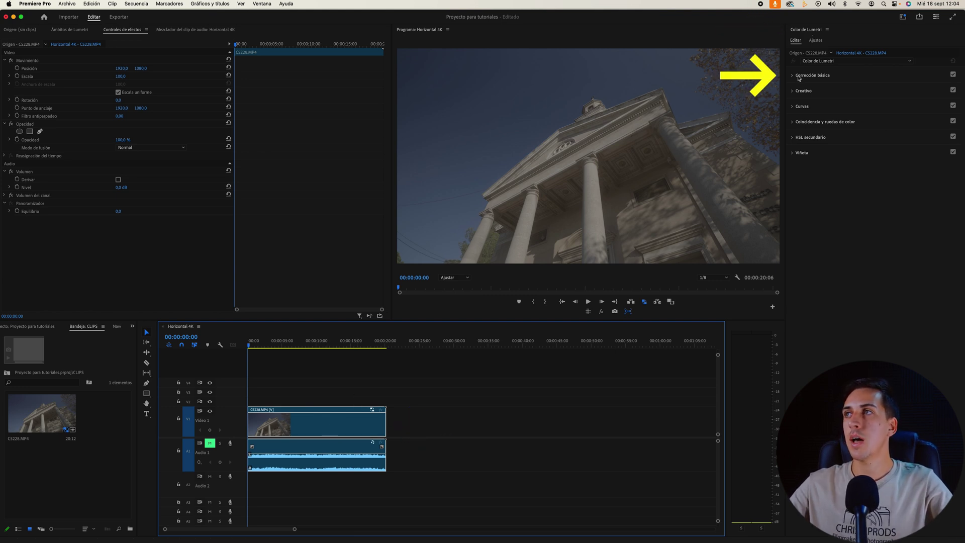
left_click(791, 76)
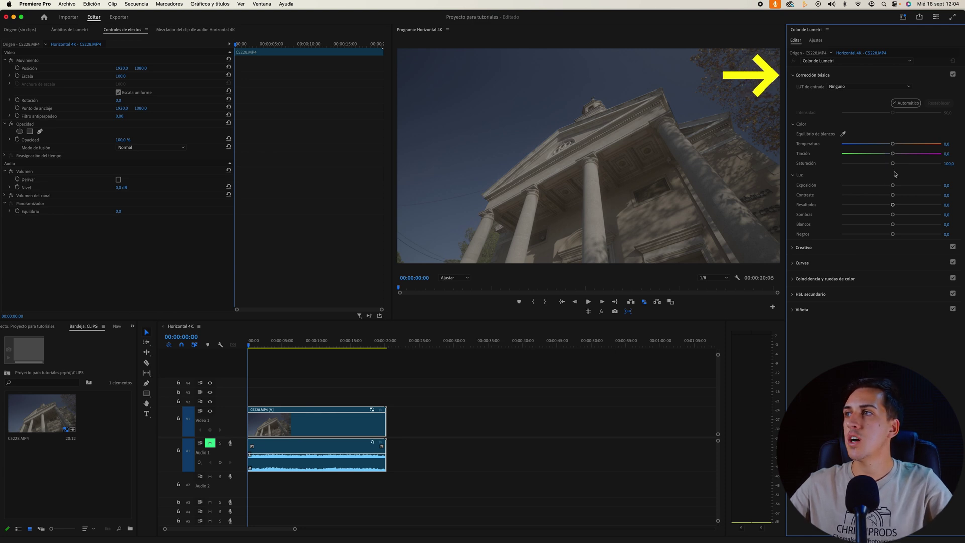
left_click_drag(892, 163, 918, 163)
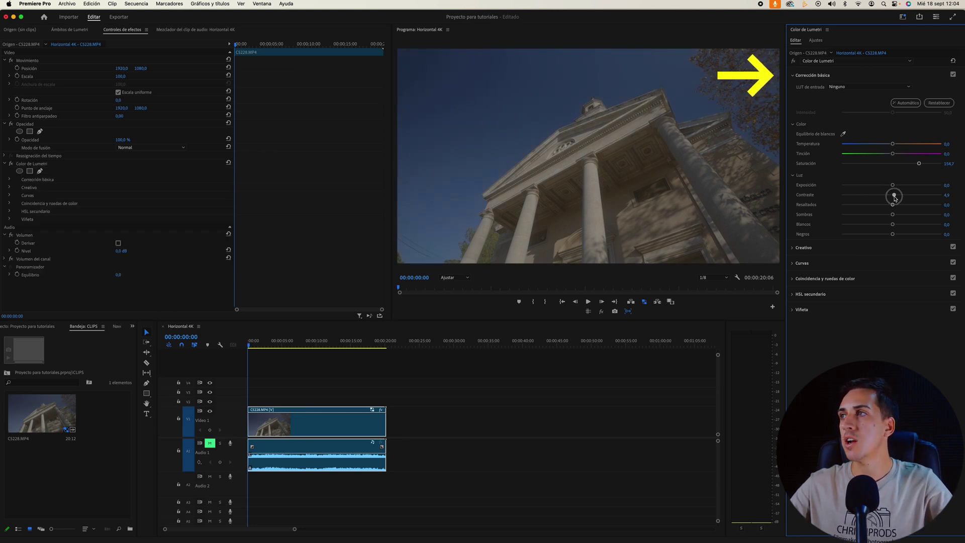
left_click_drag(893, 195, 911, 194)
mouse_move(892, 204)
left_mouse_down()
mouse_move(879, 205)
mouse_move(898, 215)
left_mouse_up()
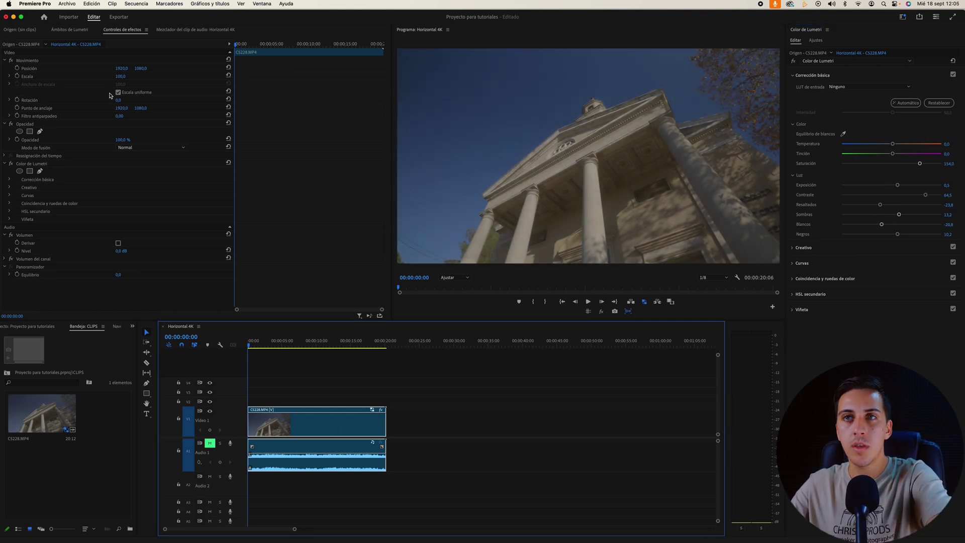
Delete the Lumetri Color effect from CS228.MP4
left_click(46, 166)
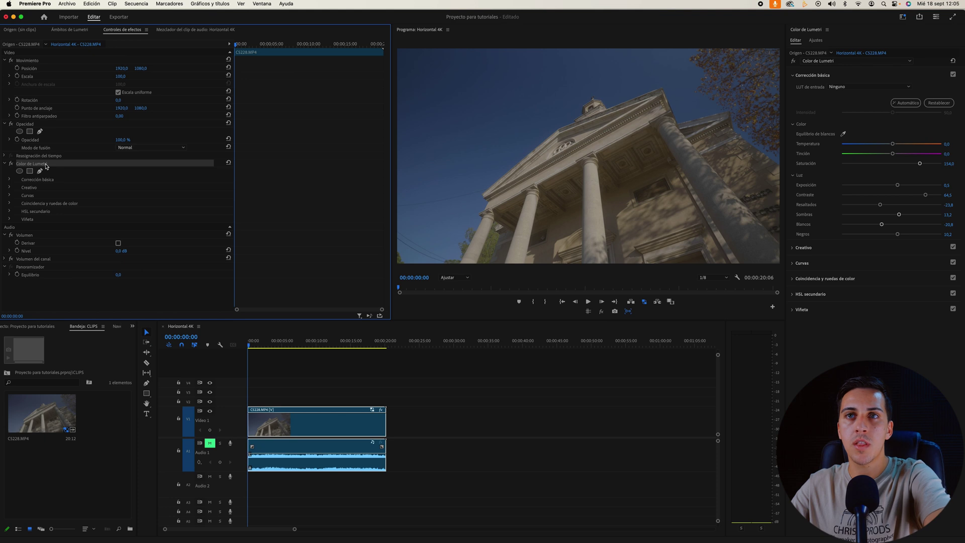
key("Delete")
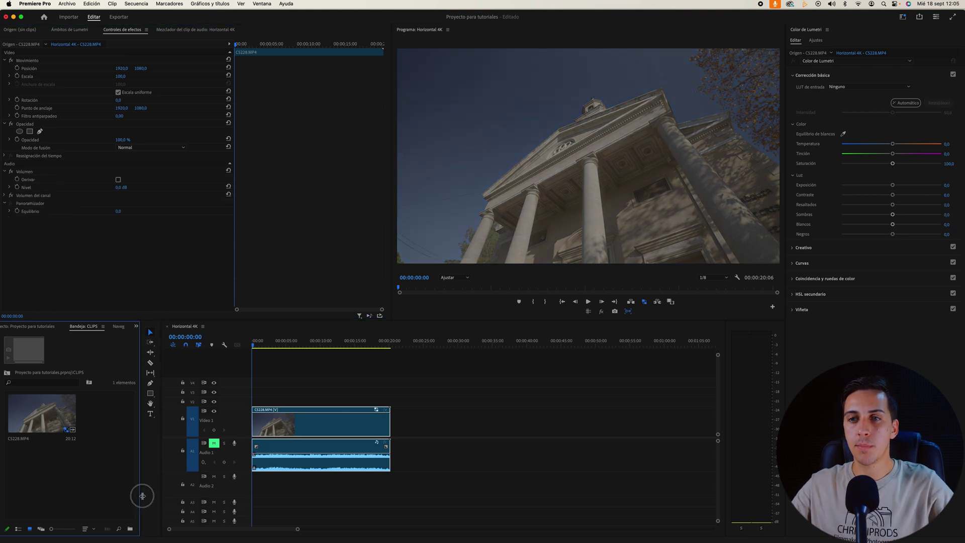
left_click_drag(138, 497, 153, 498)
Create a 3840×2160 adjustment layer on V3 above the clip and raise its exposure and saturation
left_click(133, 525)
left_click(165, 477)
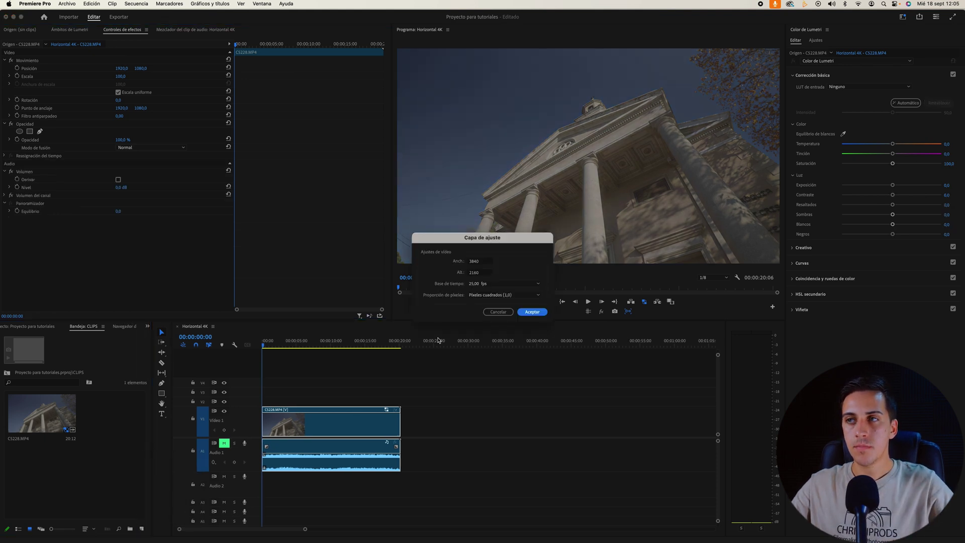
left_click(531, 312)
mouse_move(110, 415)
left_mouse_down()
mouse_move(273, 391)
mouse_move(401, 390)
left_mouse_up()
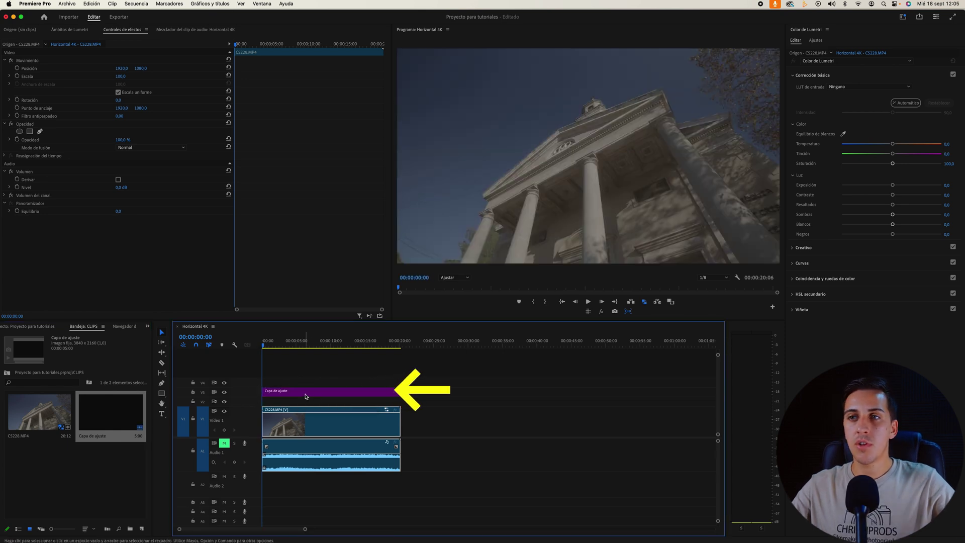
left_click(305, 395)
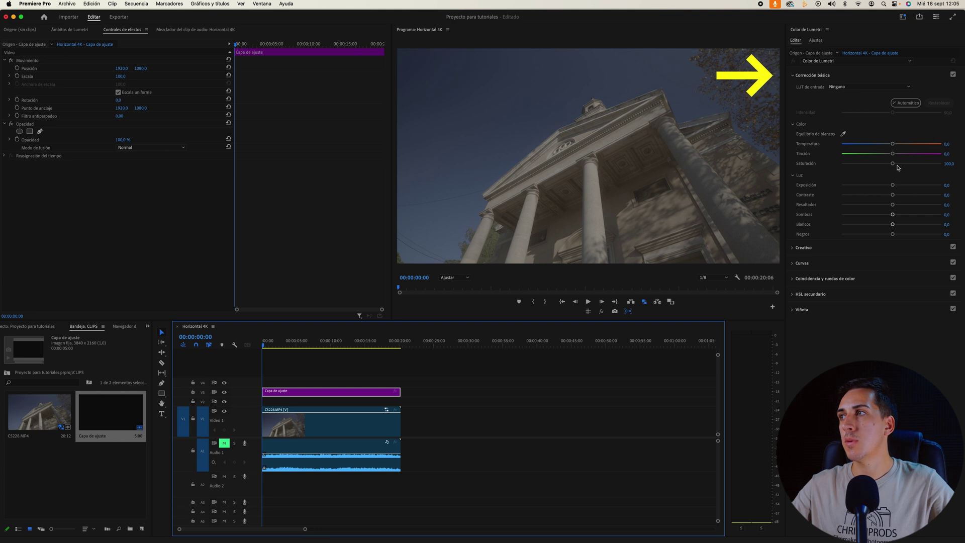
mouse_move(893, 185)
left_mouse_down()
mouse_move(909, 164)
mouse_move(914, 194)
left_mouse_up()
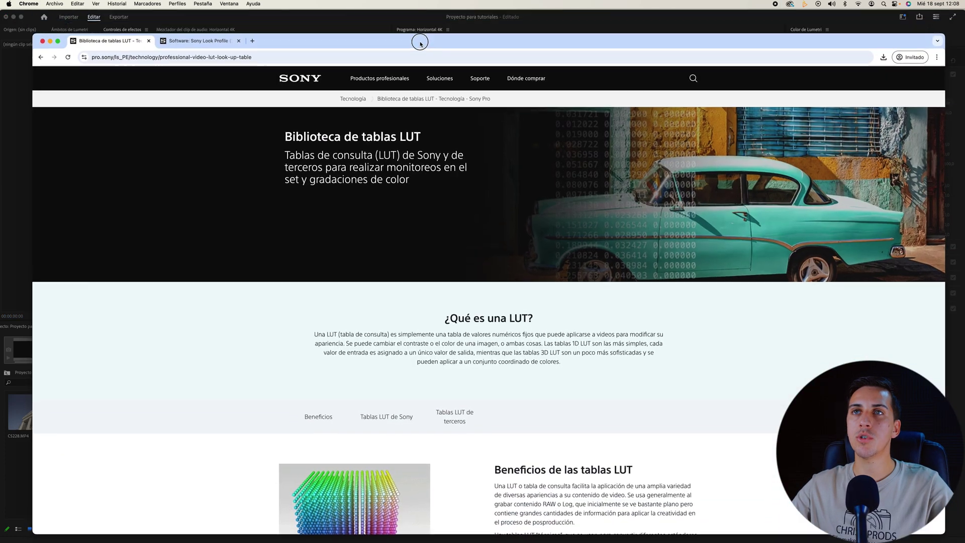
Scroll to Tablas LUT de Sony and follow the Descargar Perfiles de aspectos de Sony link
left_click_drag(448, 123, 415, 55)
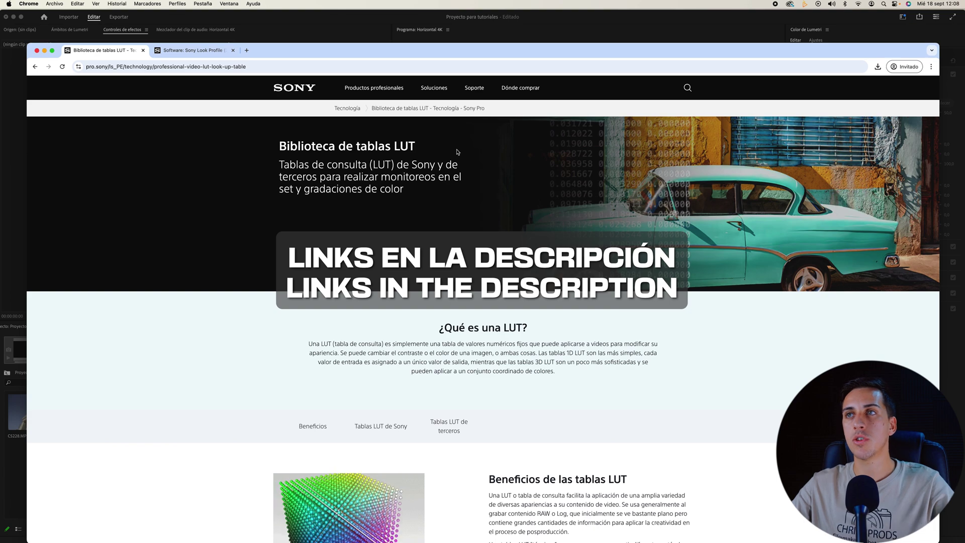
scroll(419, 181, "down", 6)
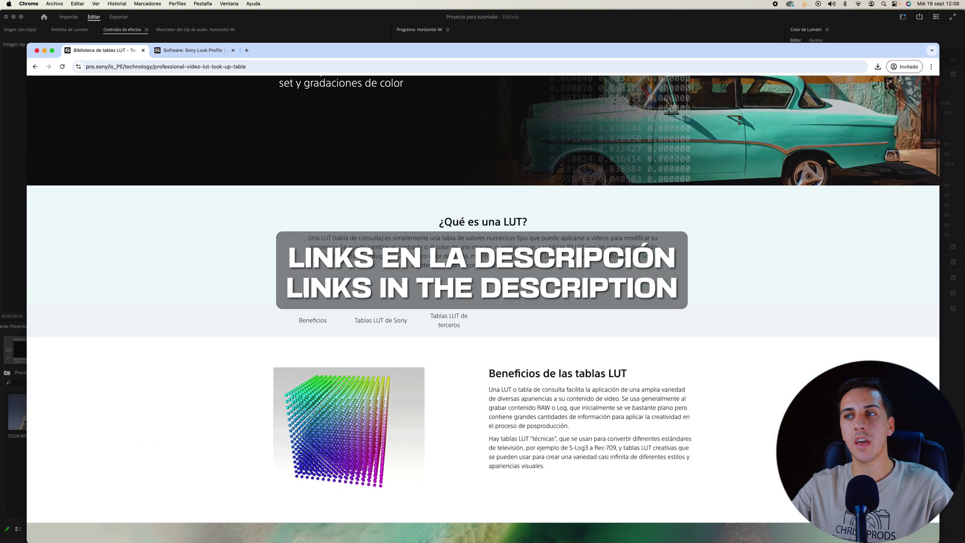
scroll(425, 298, "down", 1)
scroll(426, 298, "down", 7)
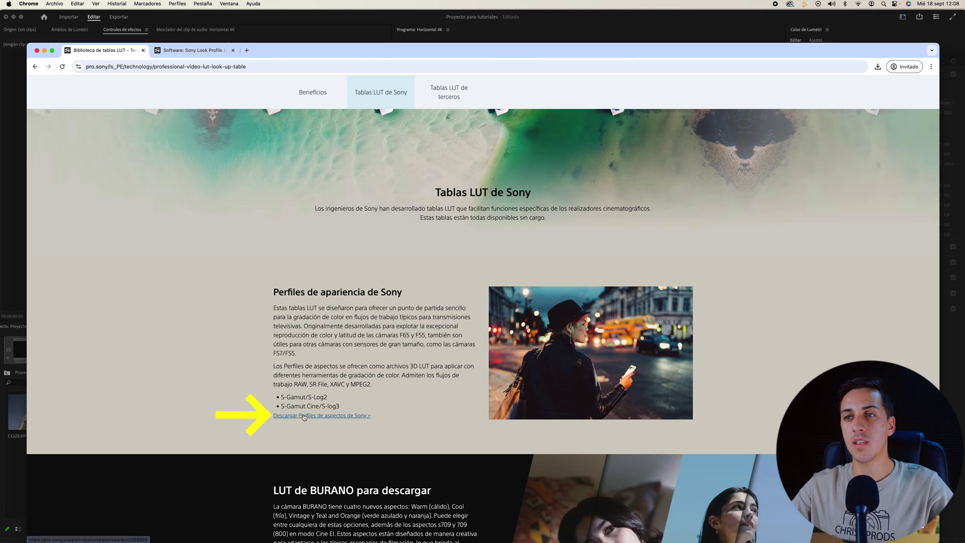
left_click(312, 415)
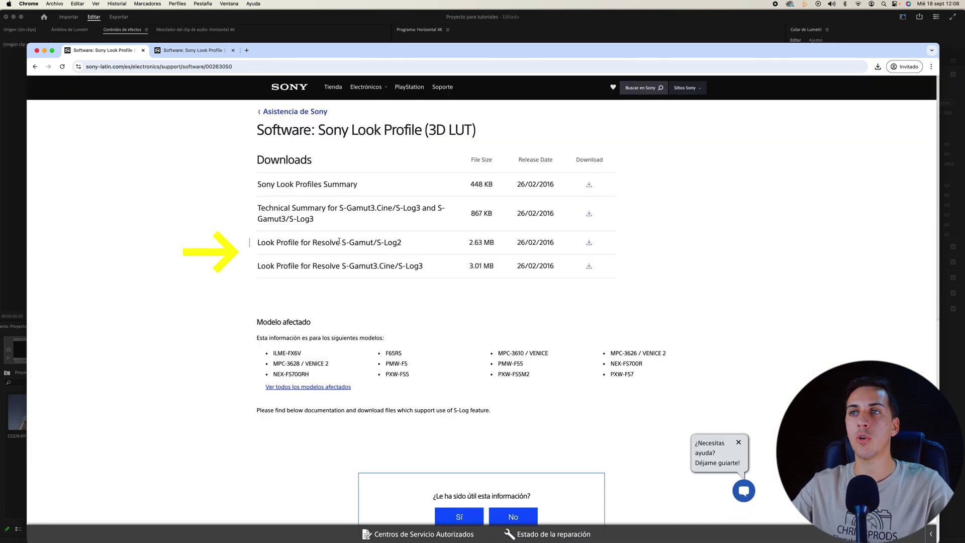
Check the S-Log2 profile name, then bring the downloaded LUT folder window up
left_click_drag(377, 243, 397, 242)
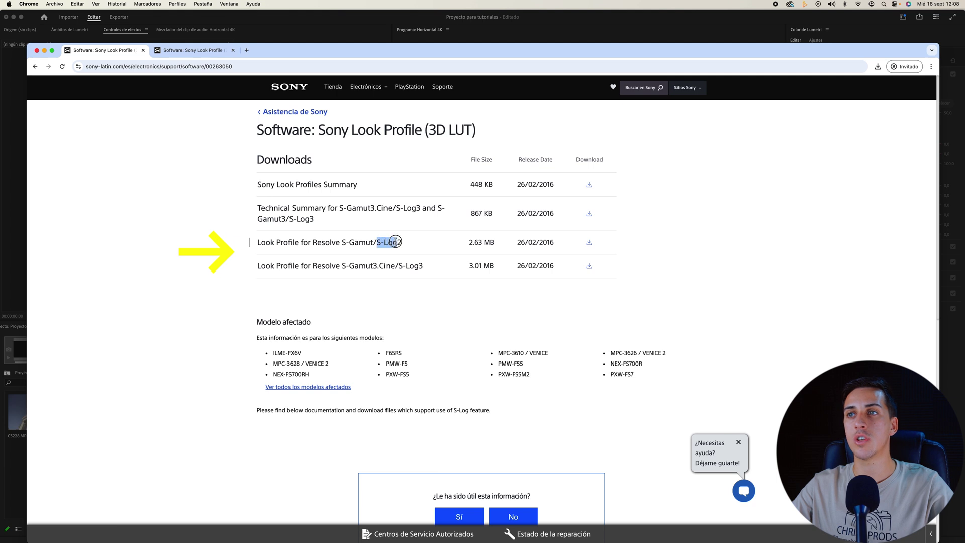
left_click(366, 253)
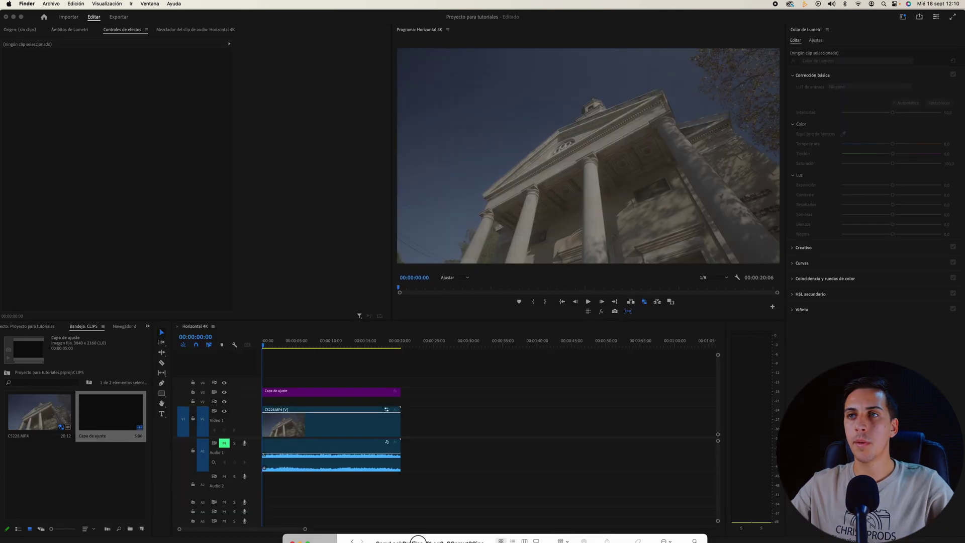
left_click_drag(418, 540, 334, 133)
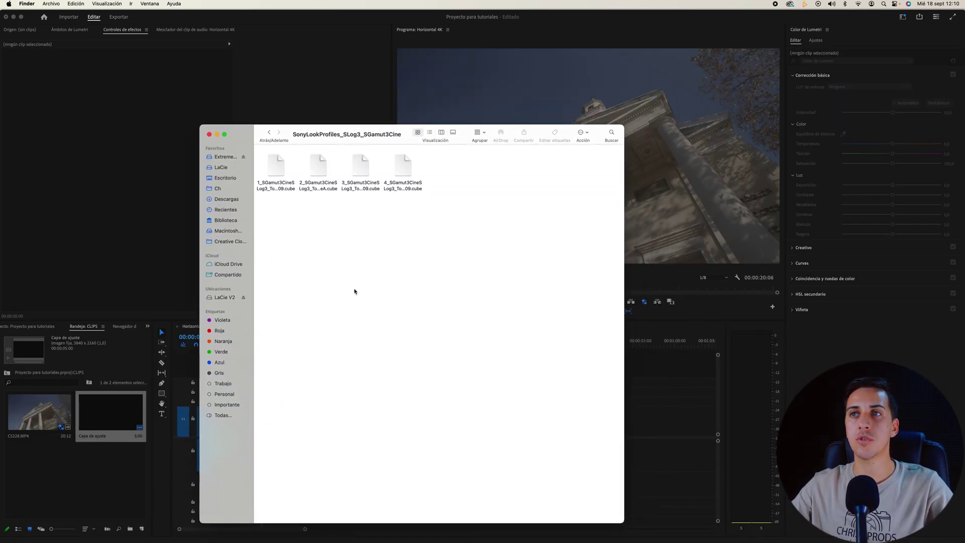
Select the first LUT to show its full name, 1_SGamut3CineSLog3_To_LC-709.cube
left_click(276, 189)
left_click(276, 190)
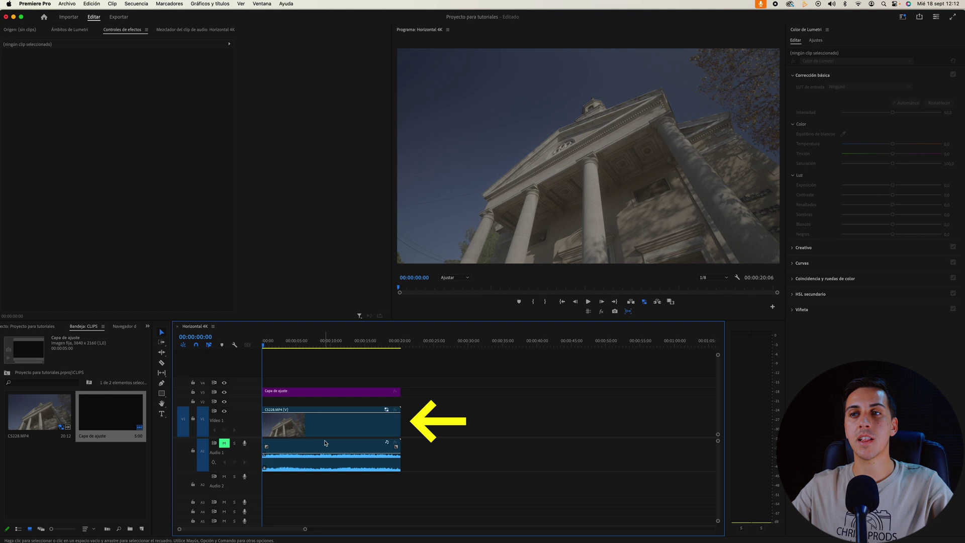
Select the adjustment layer above CS228.MP4 on the timeline
left_click(346, 424)
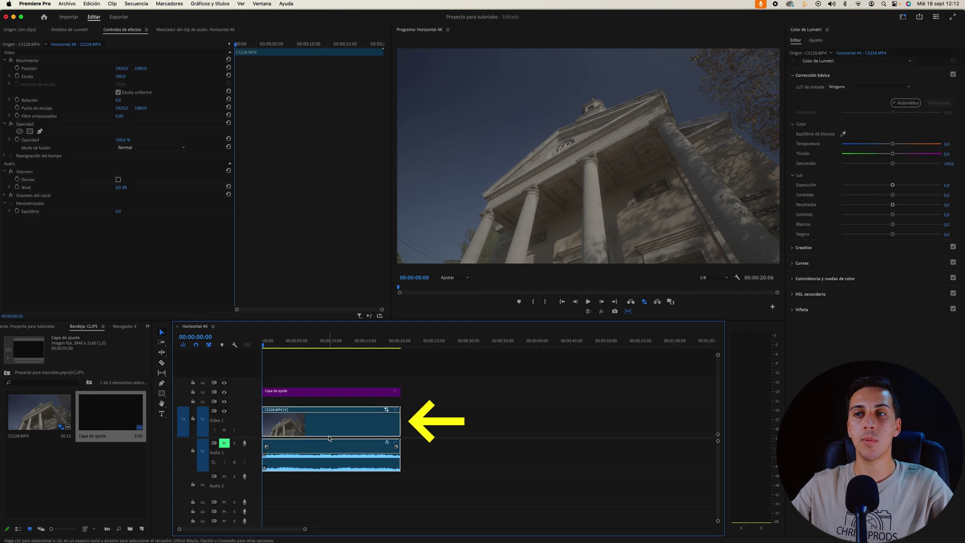
left_click(324, 394)
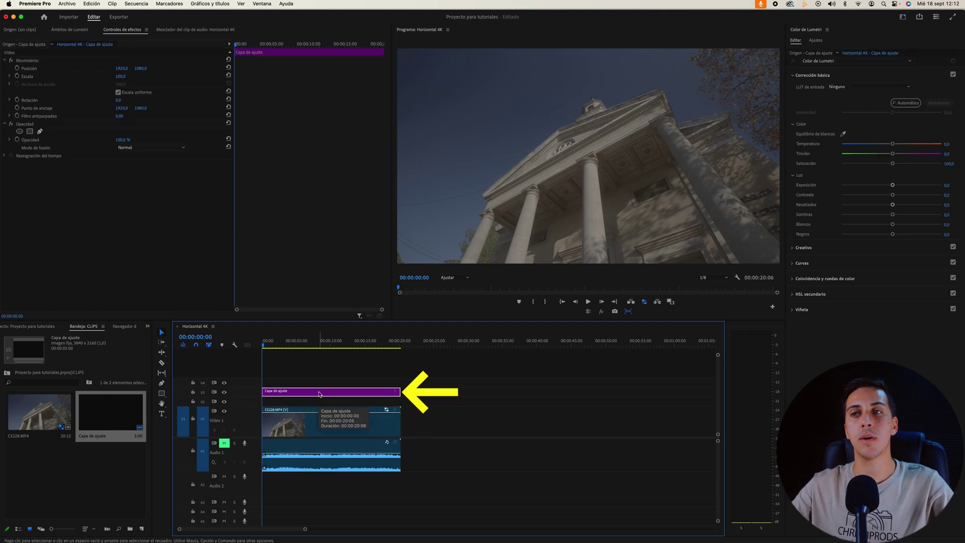
left_click(438, 385)
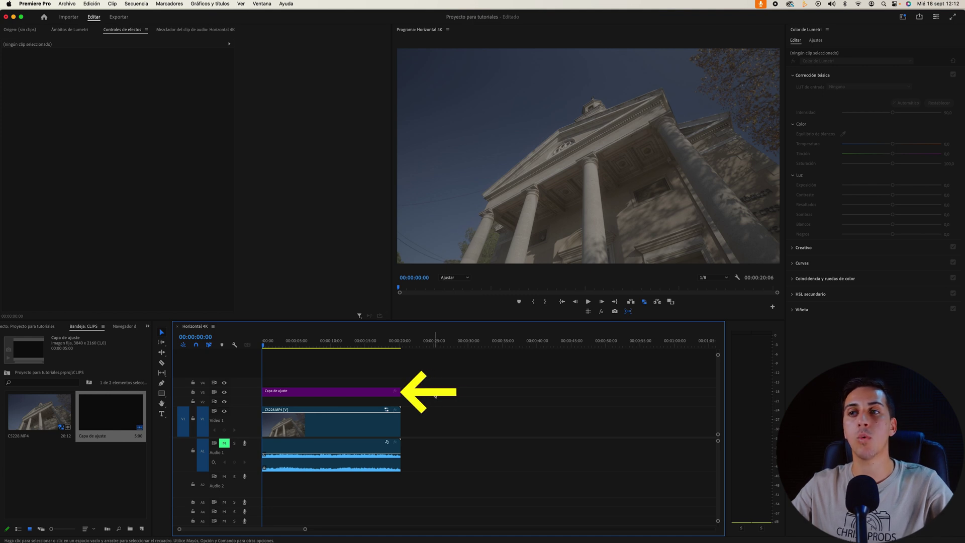
left_click(313, 392)
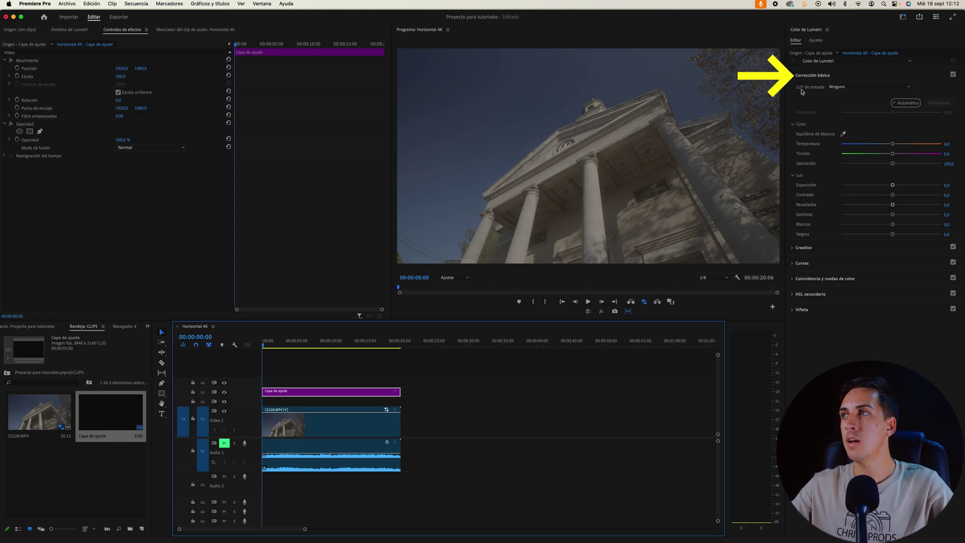
Load 1_SGamut3CineSLog3_To_LC-709.cube as the layer's Lumetri input LUT via Examinar
left_click(816, 92)
left_click(850, 87)
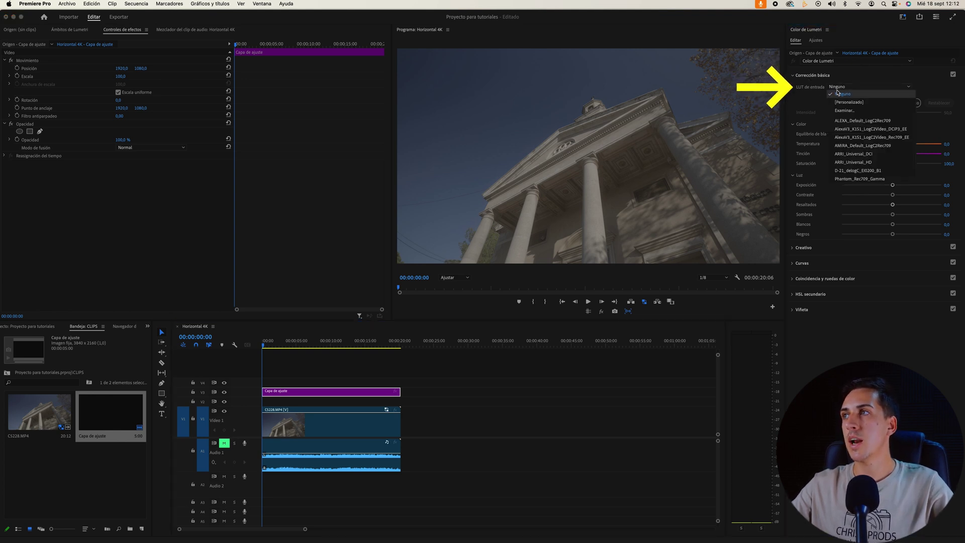
left_click(843, 110)
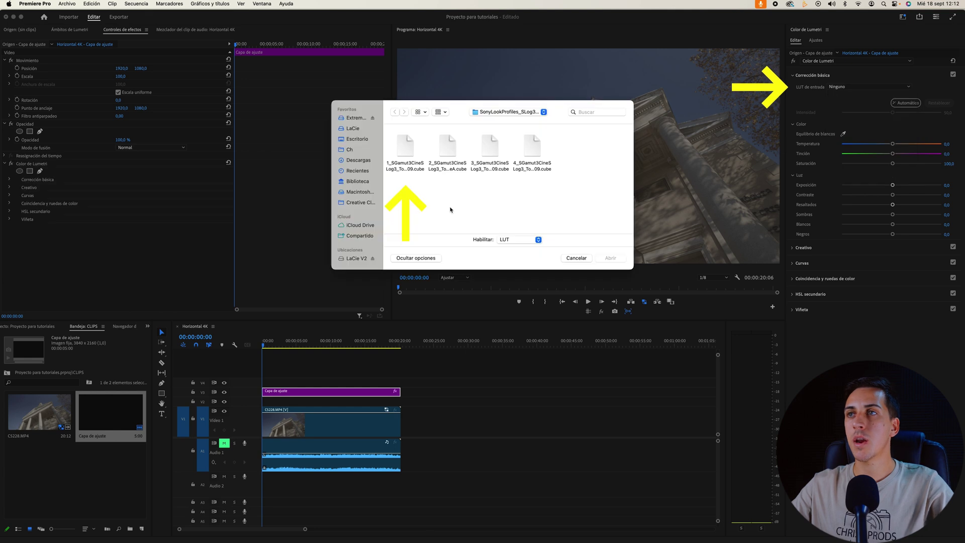
left_click(413, 169)
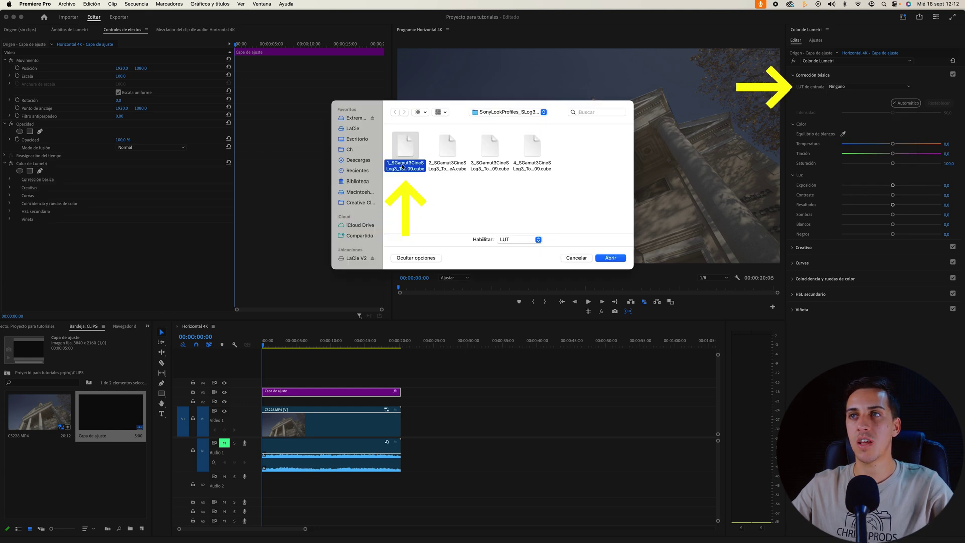
double_click(402, 169)
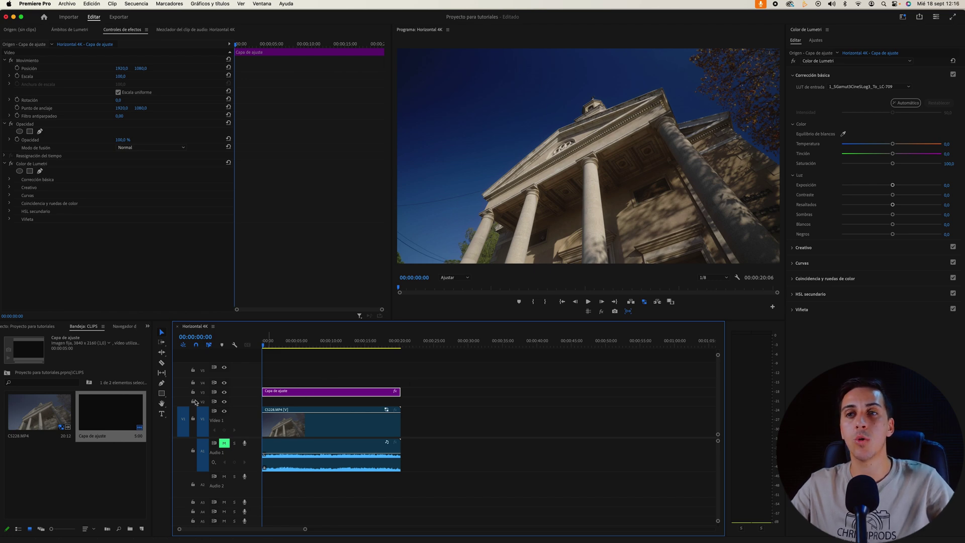
Drop adjustment layers on V4 (5 s) and V5 (full length), then apply Look SL BIG at intensity 151,7
left_click_drag(126, 409, 267, 381)
mouse_move(126, 410)
left_mouse_down()
mouse_move(267, 370)
mouse_move(400, 370)
left_mouse_up()
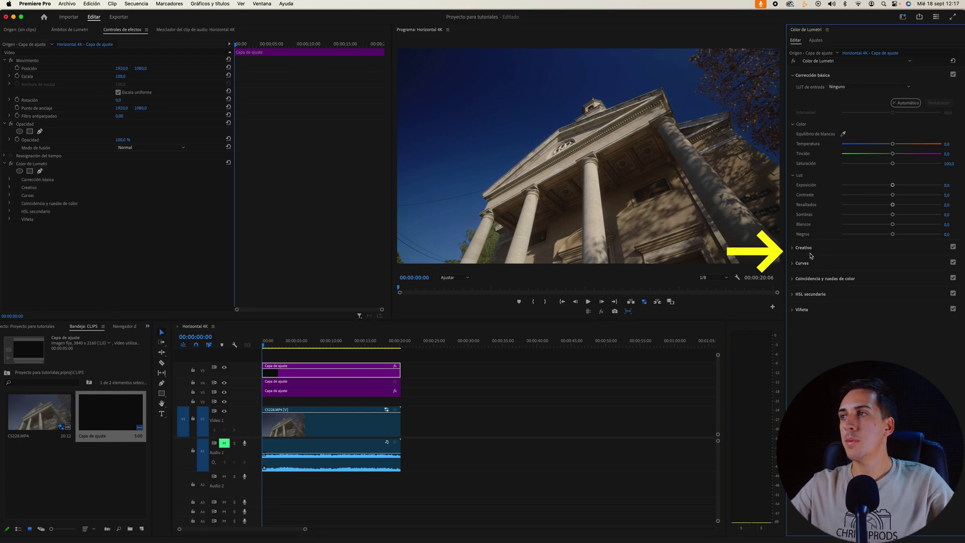
left_click(803, 247)
left_click(850, 102)
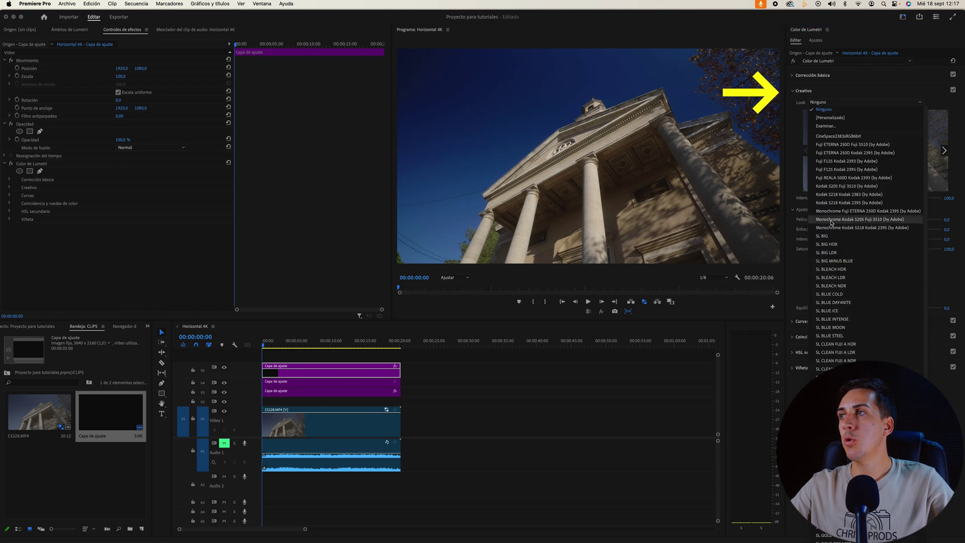
left_click(830, 240)
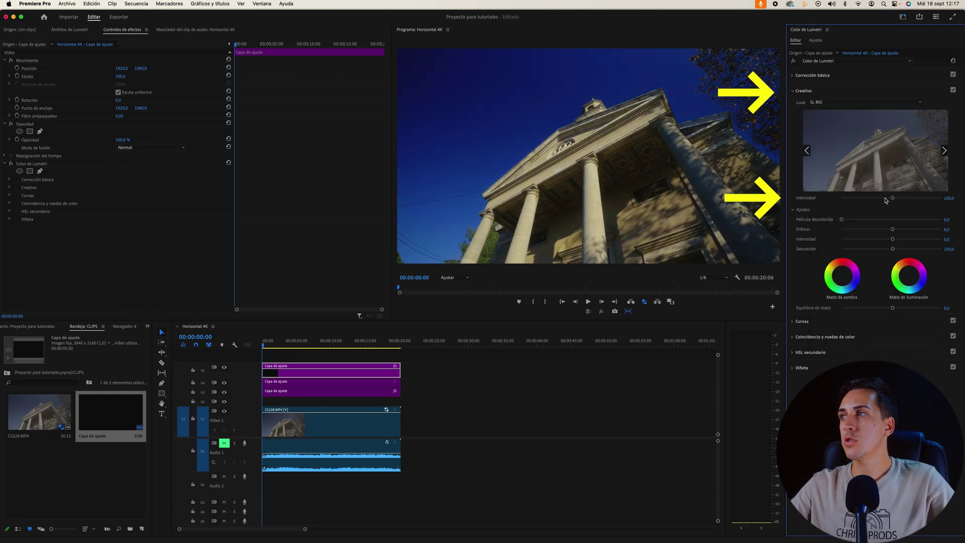
left_click_drag(893, 197, 917, 199)
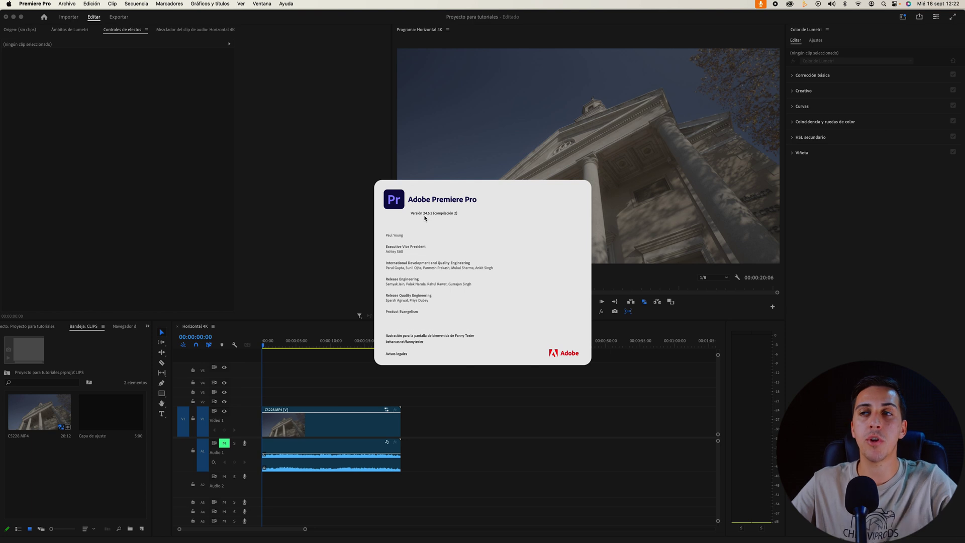
Close the About Premiere Pro window and show Lumetri's Ajustes with the Rec. 709 sequence
left_click(424, 217)
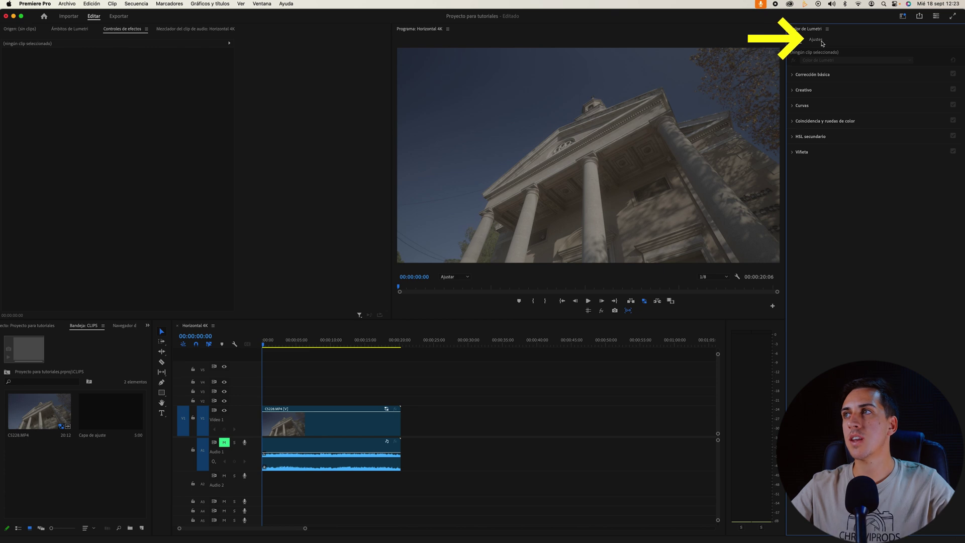
left_click(816, 41)
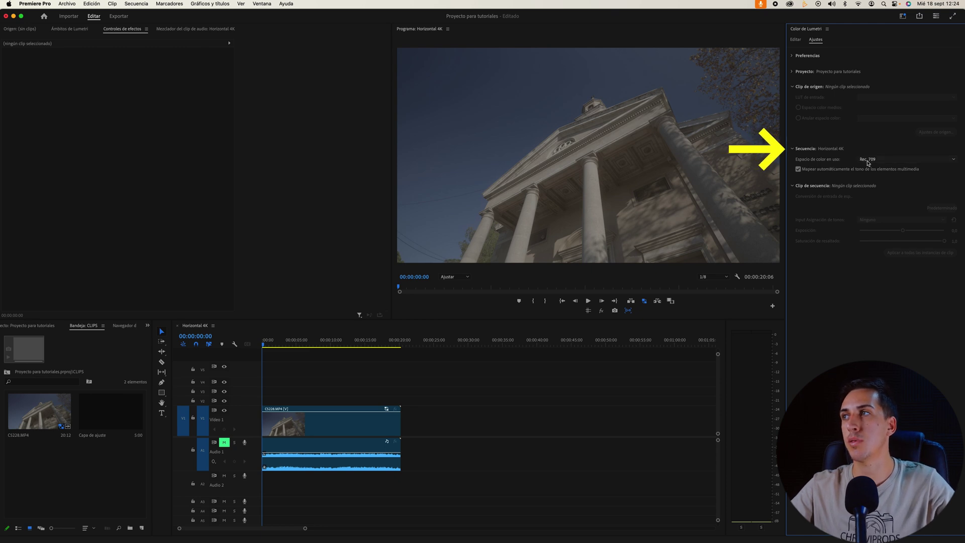
Enable 'Detectar automáticamente el espacio de color del vídeo en Log' and confirm CS228.MP4 reads as S-Log3/S-Gamut3.Cine
left_click(795, 72)
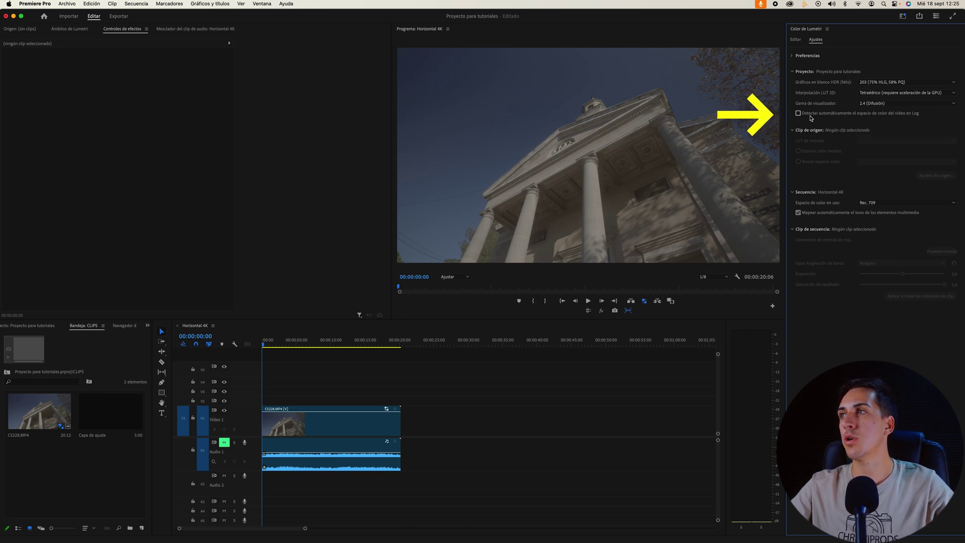
left_click(798, 113)
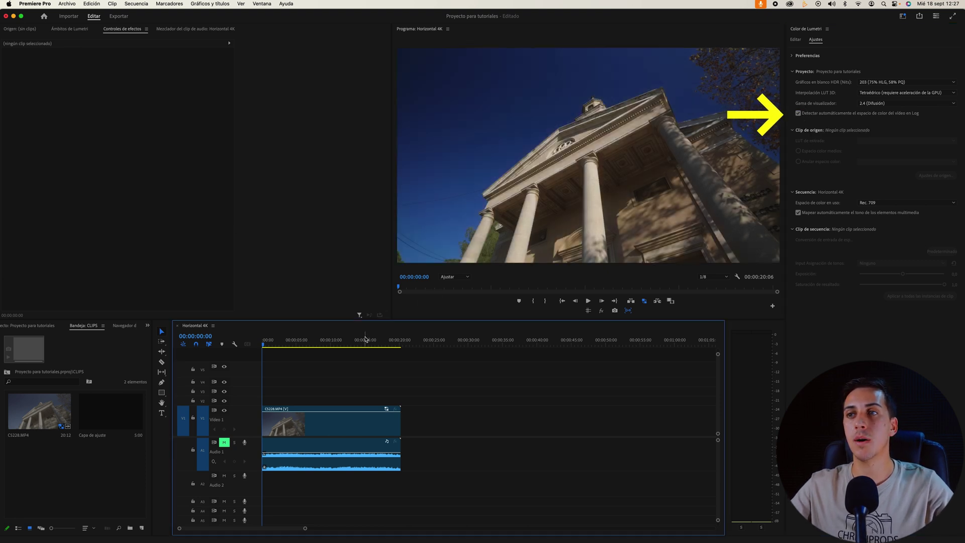
left_click(341, 425)
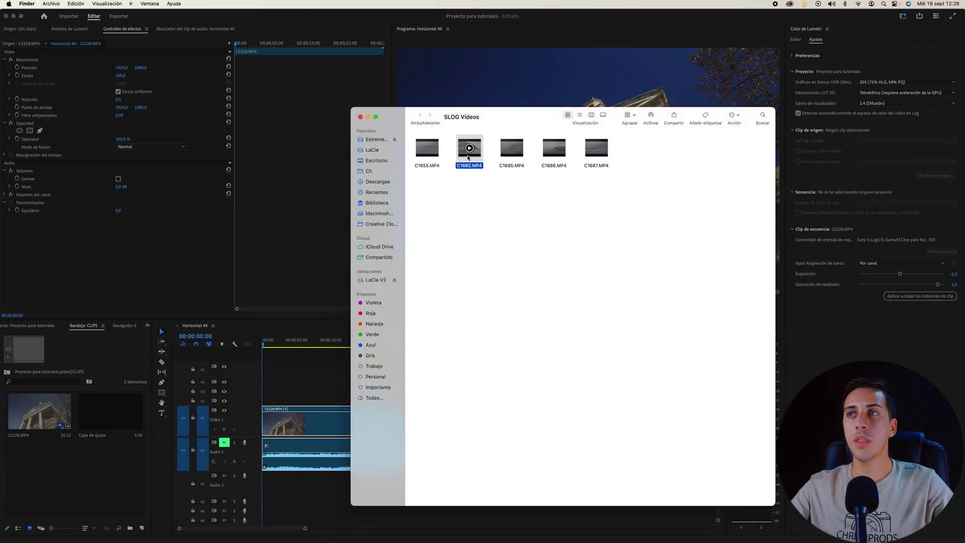
Import C1662.MP4, place it at 00:00:25, and toggle Log auto-detection off and on to compare
left_click_drag(468, 157, 48, 460)
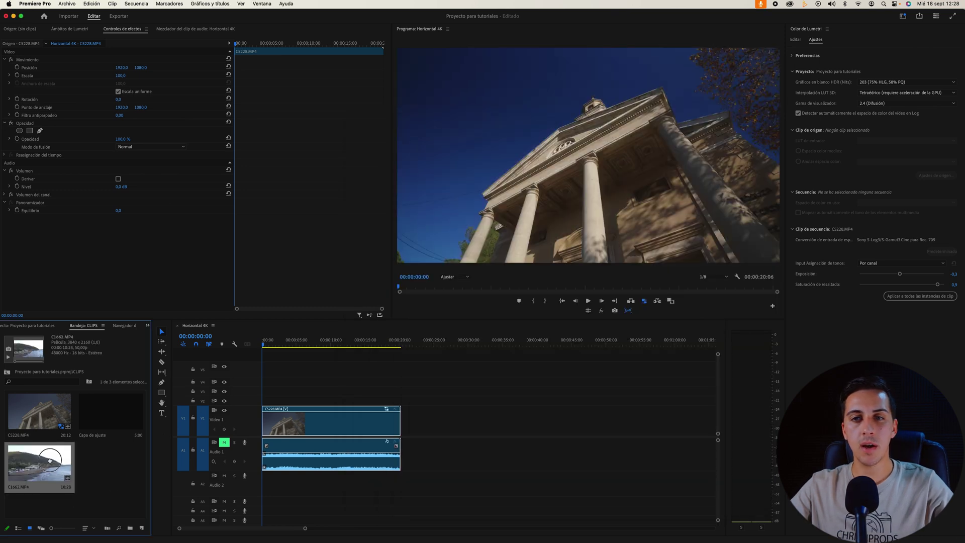
left_click_drag(50, 460, 420, 427)
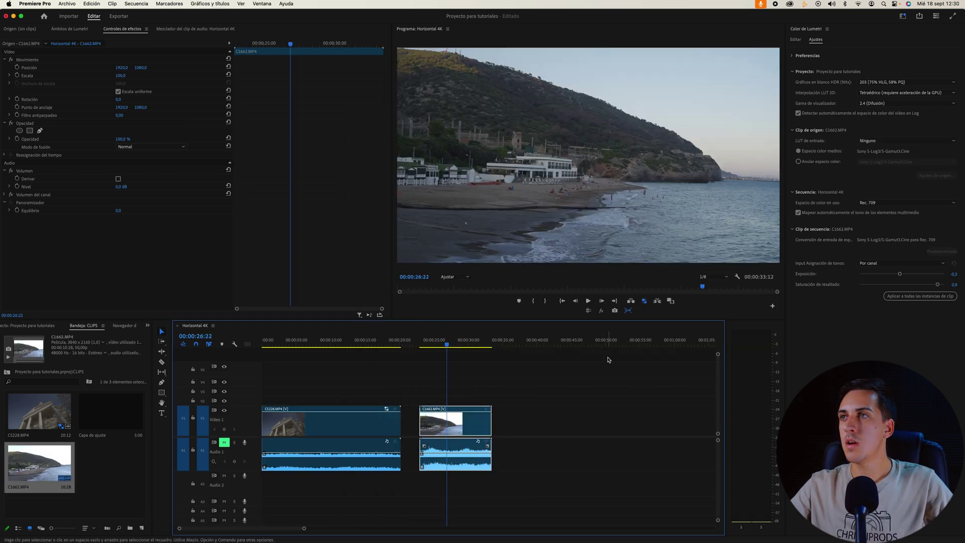
left_click(798, 115)
left_click(798, 115)
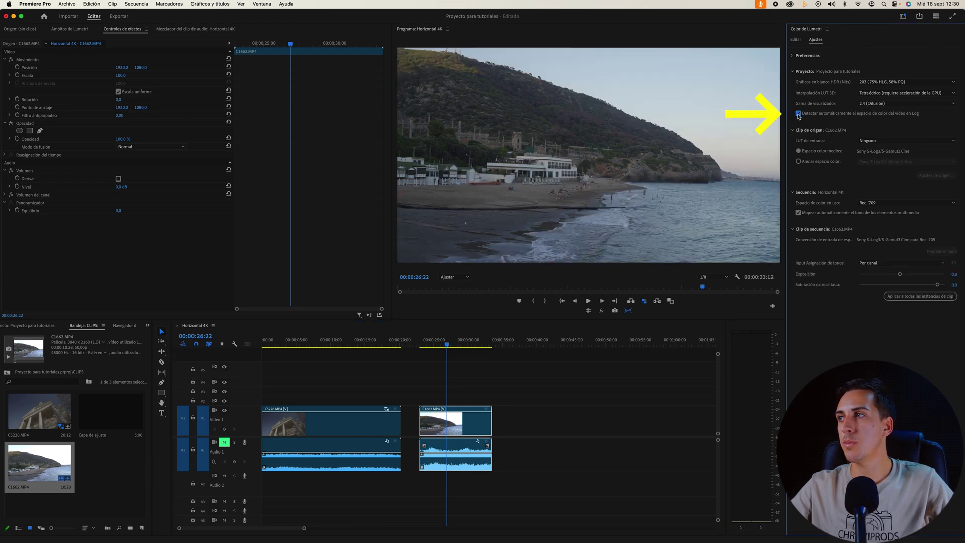
left_click(798, 113)
left_click(798, 113)
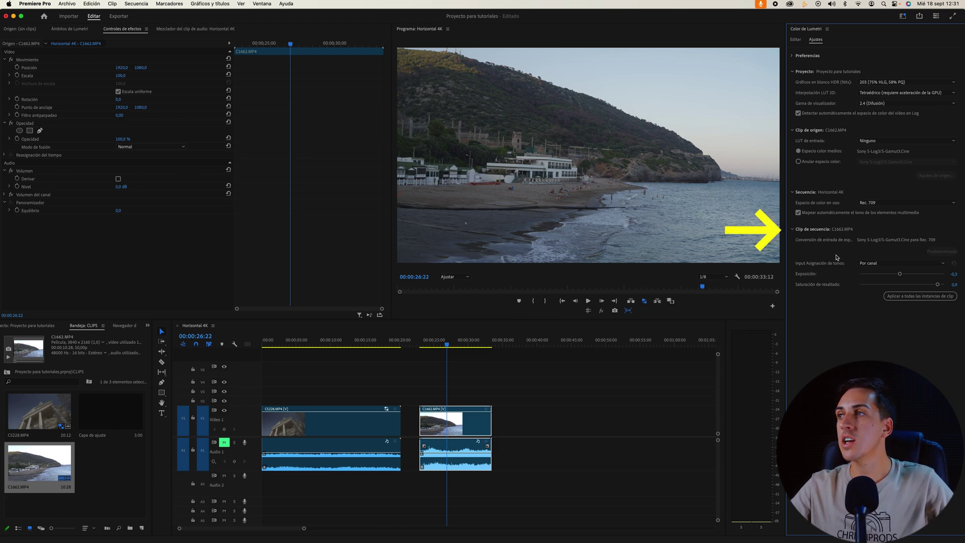
left_click(879, 262)
left_click(884, 287)
left_click(880, 264)
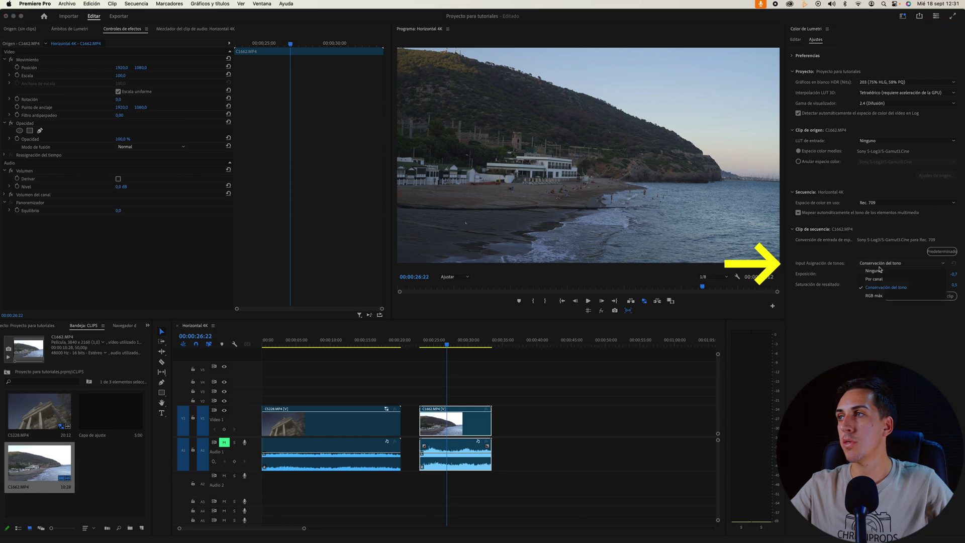
left_click(874, 279)
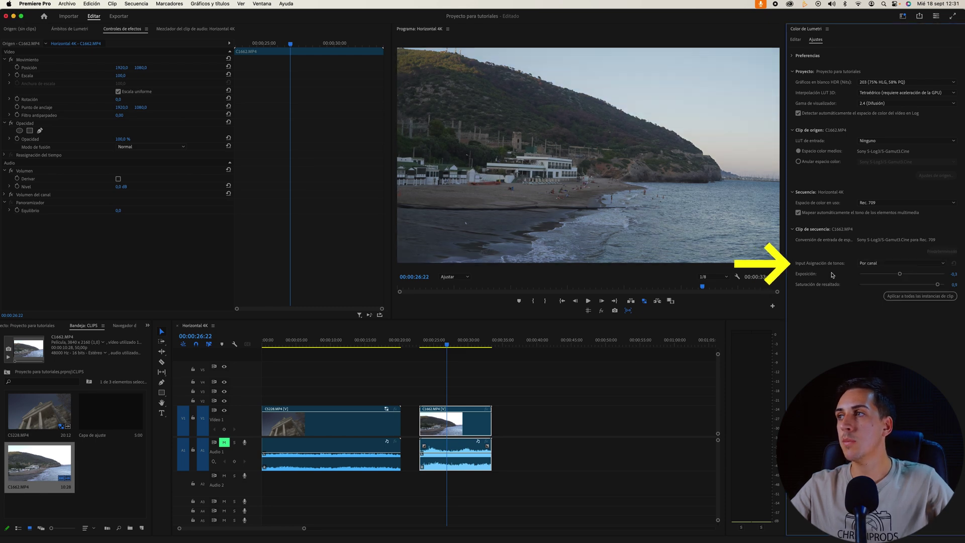
left_click_drag(899, 273, 909, 274)
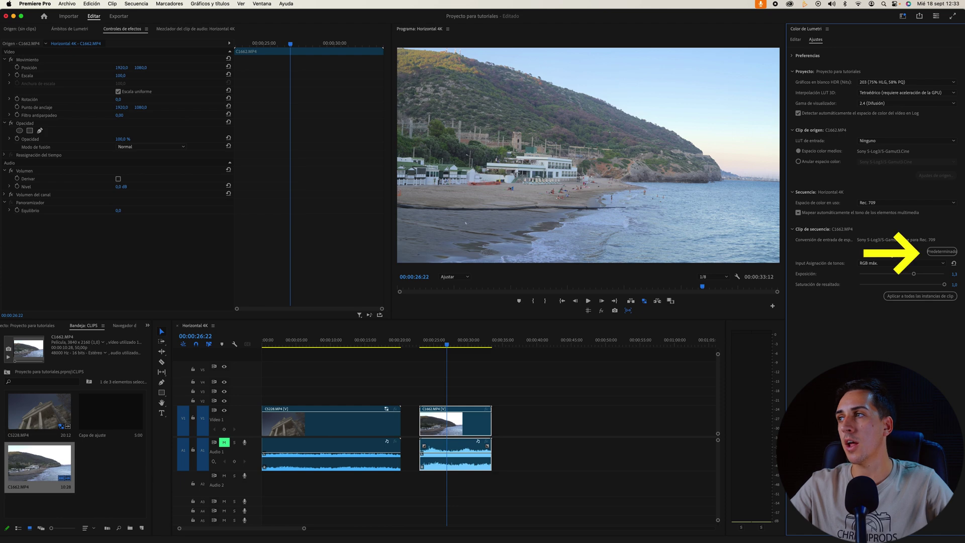
left_click(939, 253)
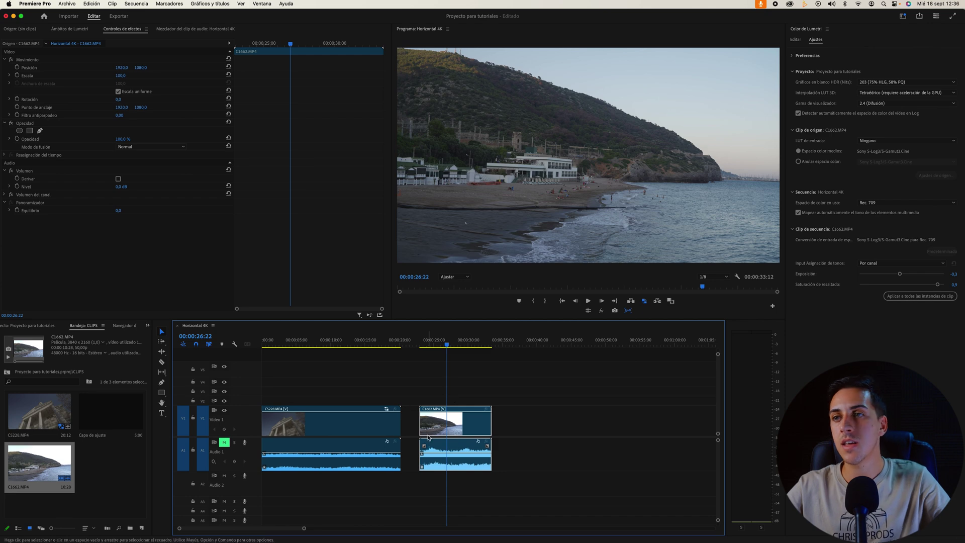
Add an adjustment layer above C1662.MP4 and apply the Kodak 5205 Fuji 3510 (by Adobe) look
mouse_move(109, 404)
left_mouse_down()
mouse_move(409, 396)
mouse_move(428, 405)
mouse_move(431, 381)
left_mouse_up()
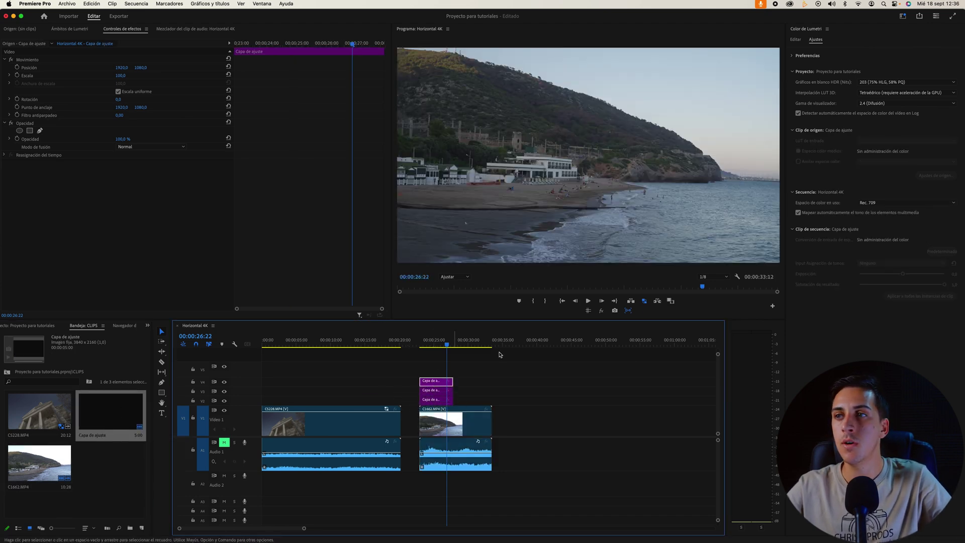
left_click(797, 40)
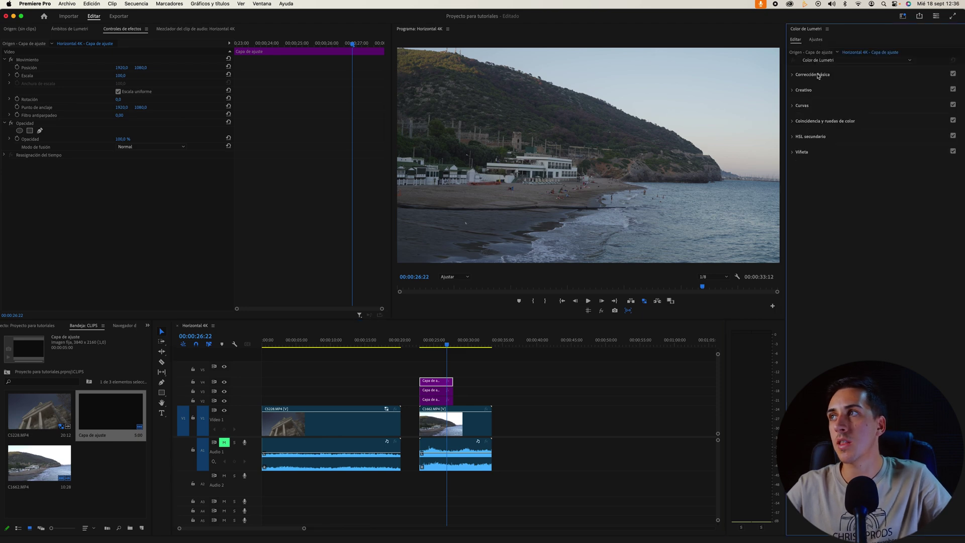
left_click(800, 90)
left_click(825, 102)
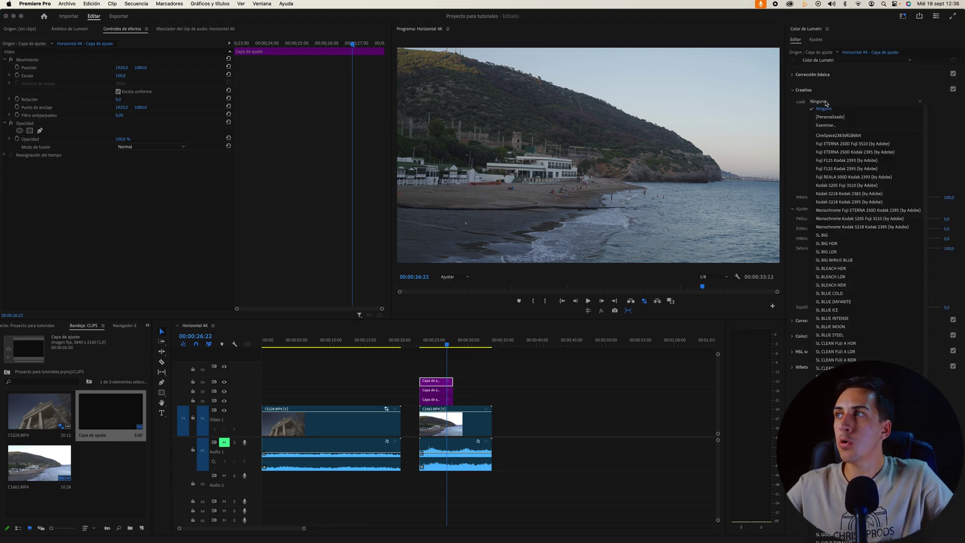
left_click(832, 190)
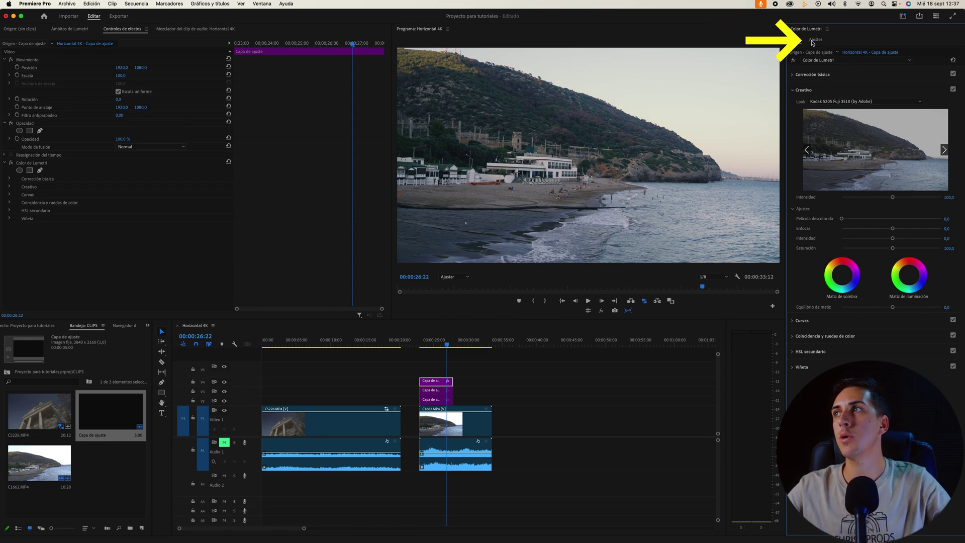
Show Lumetri's Ajustes settings with Preferencias expanded, revealing display colour management and extended dynamic range monitoring
left_click(812, 42)
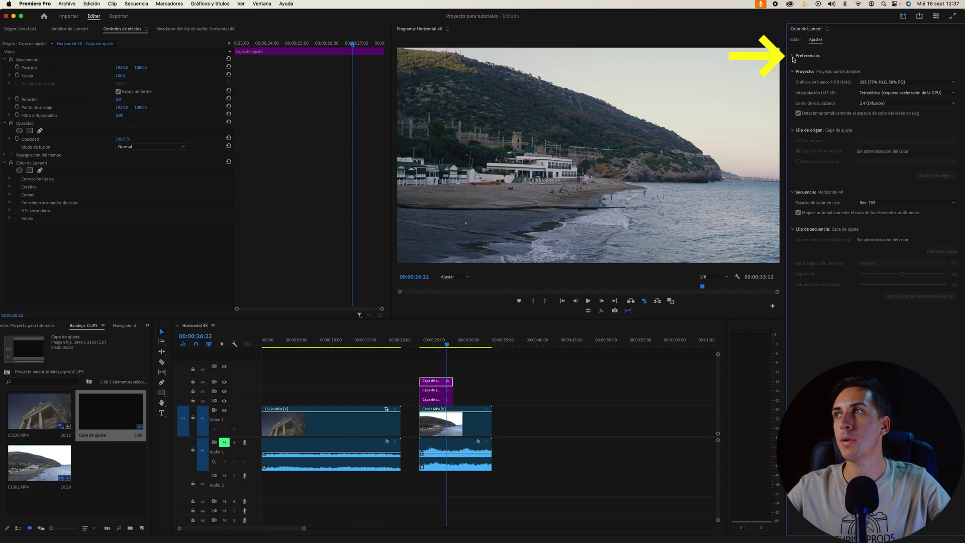
left_click(793, 57)
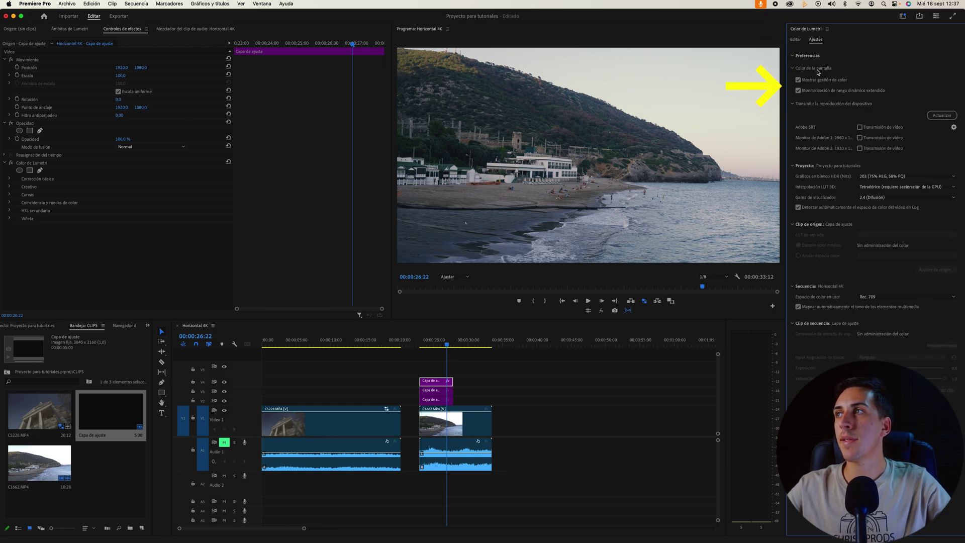